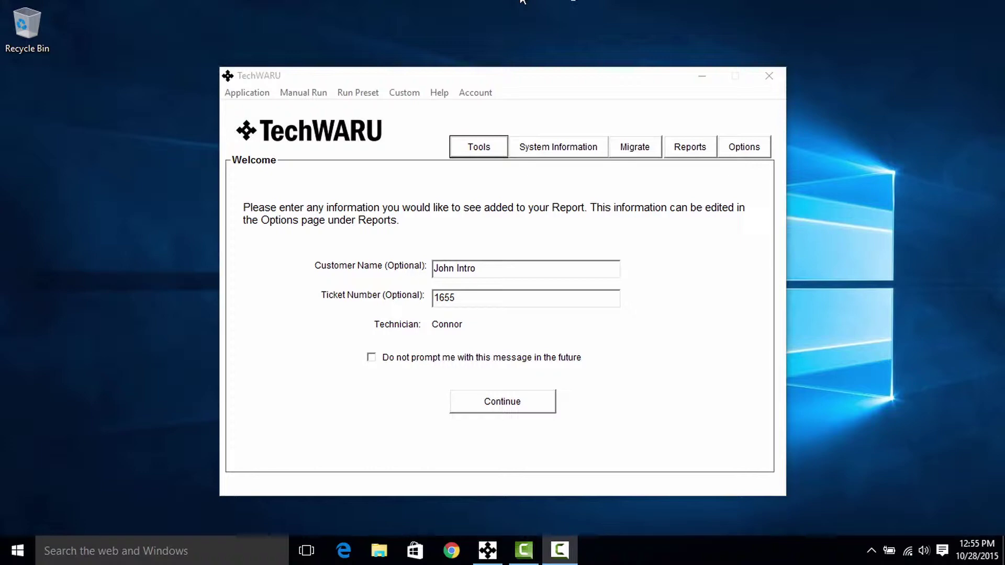
Continue past the welcome page, keeping the prefilled customer name and ticket number.
left_click(536, 73)
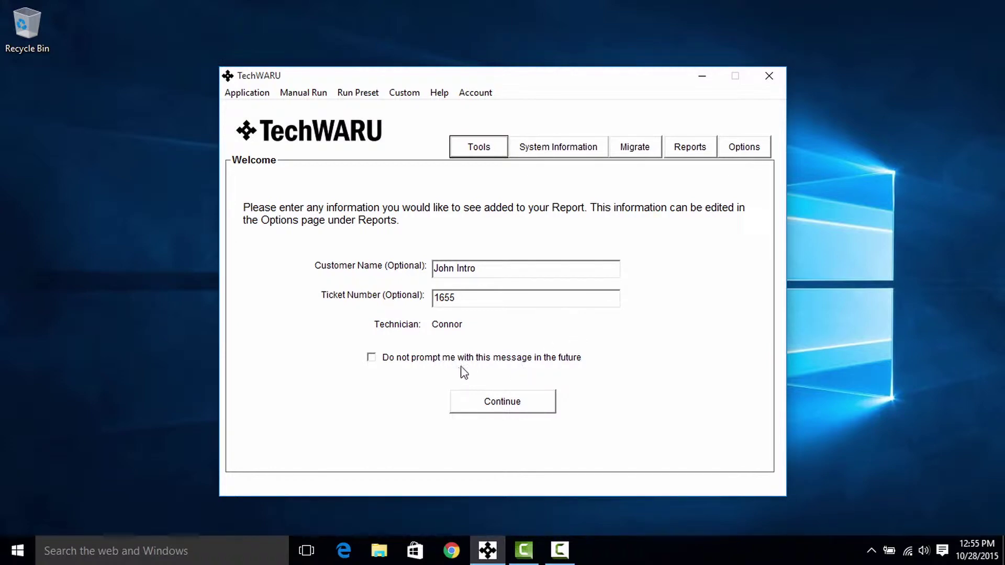
left_click(504, 403)
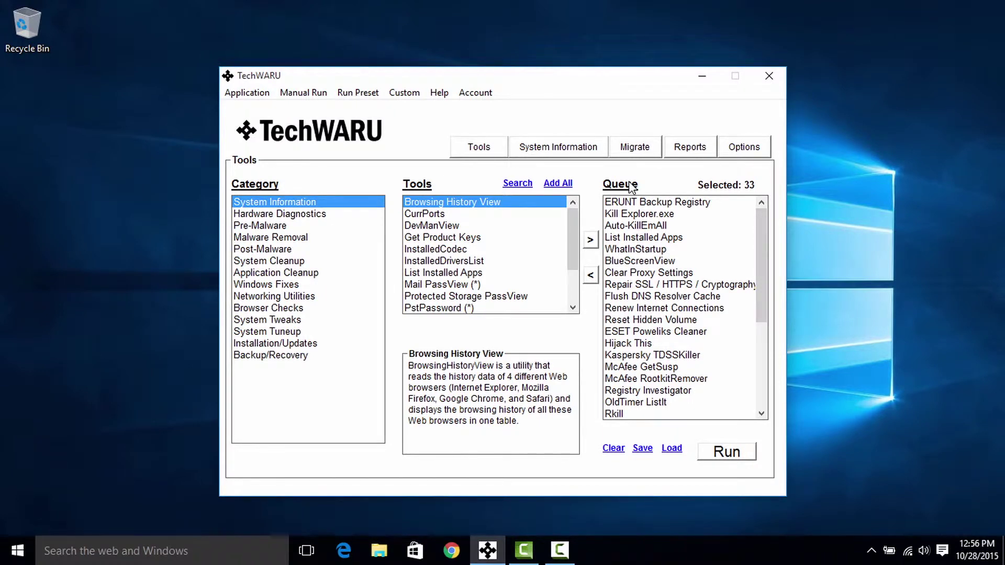
Look through the tools of several categories, return to System Information, and clear the whole queue.
left_click(291, 225)
left_click(290, 249)
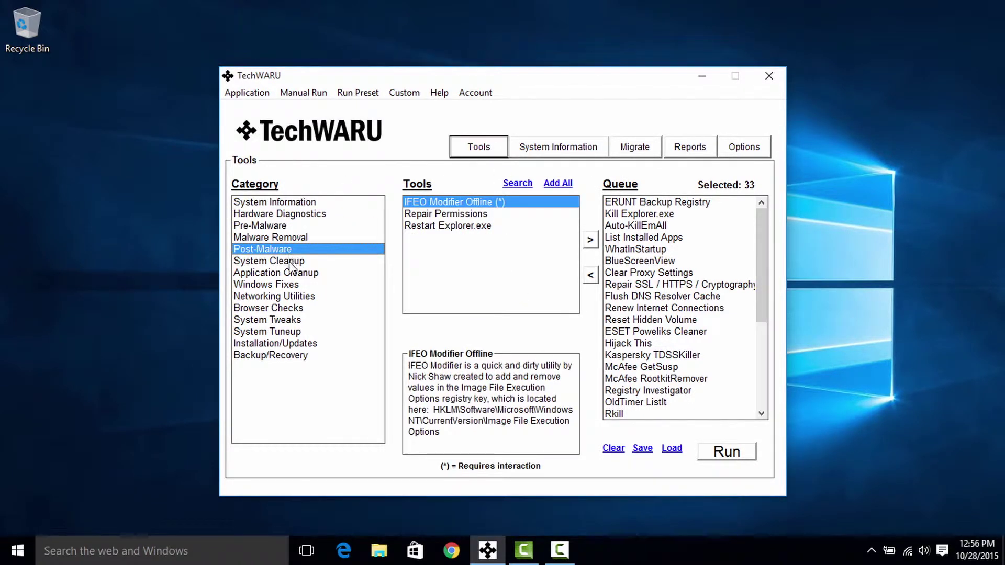
left_click(292, 272)
left_click(289, 283)
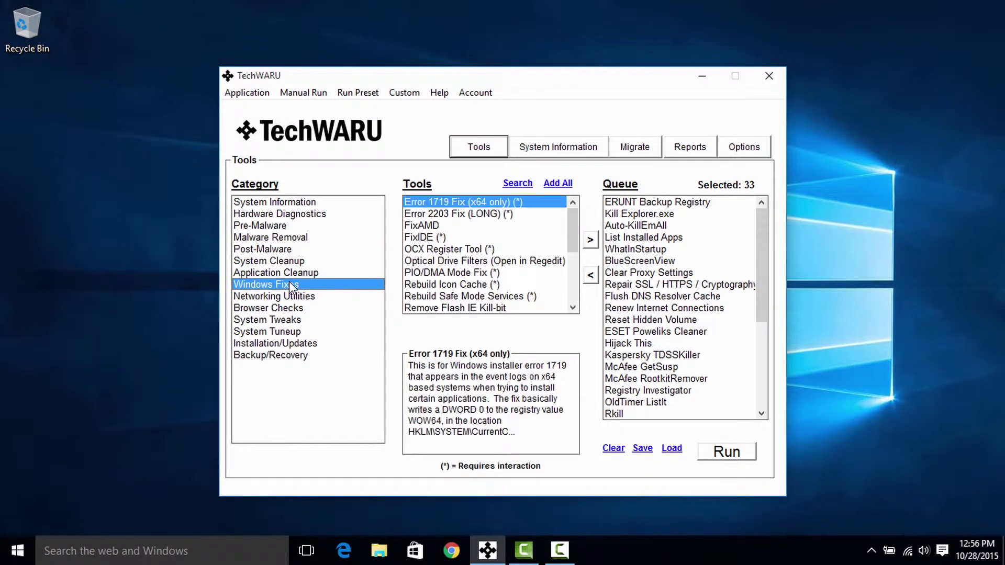
left_click(314, 201)
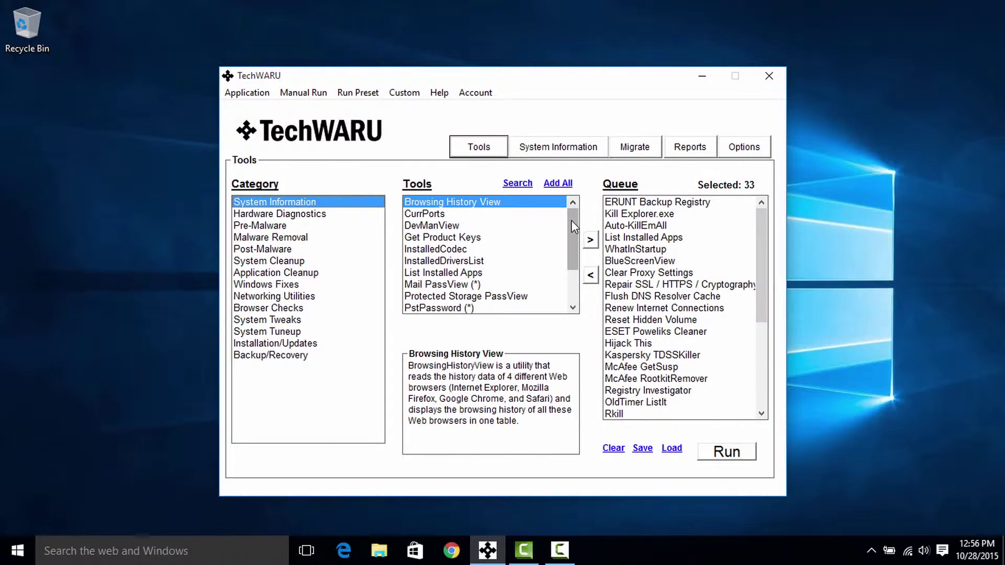
mouse_move(571, 221)
left_mouse_down()
mouse_move(571, 250)
mouse_move(572, 221)
left_mouse_up()
left_click(612, 448)
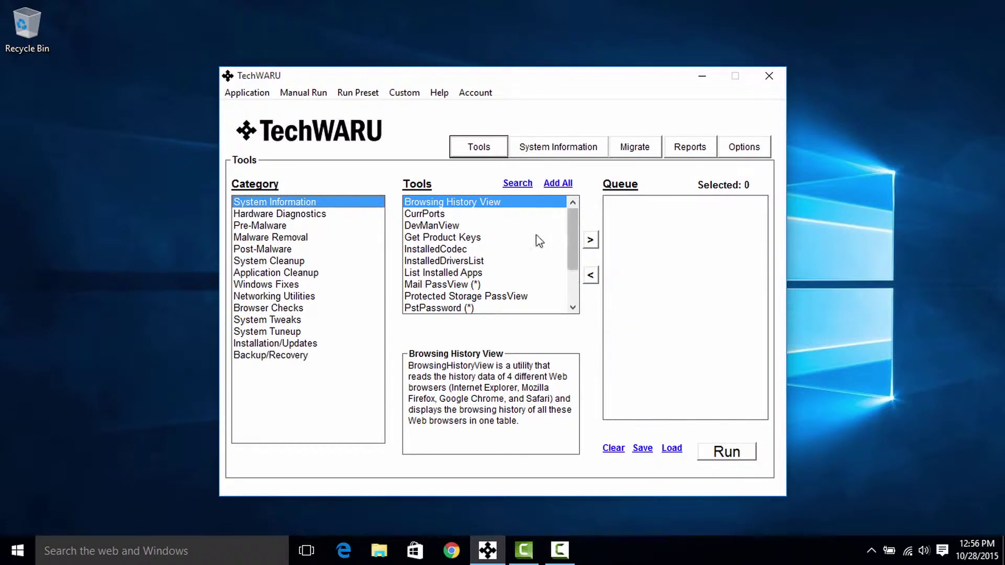
Add the Browsing History View and CurrPorts tools from System Information to the queue.
double_click(471, 206)
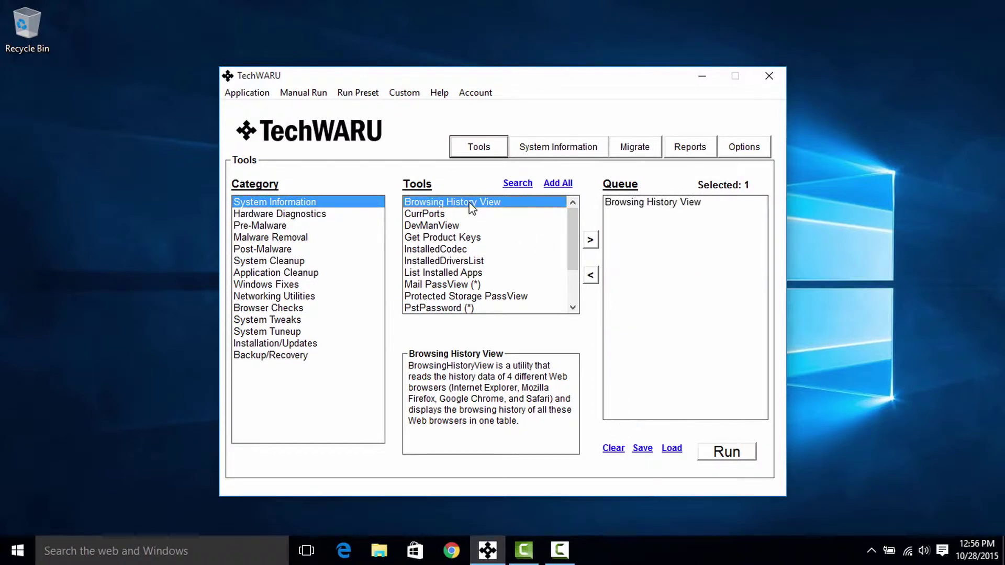
left_click(465, 214)
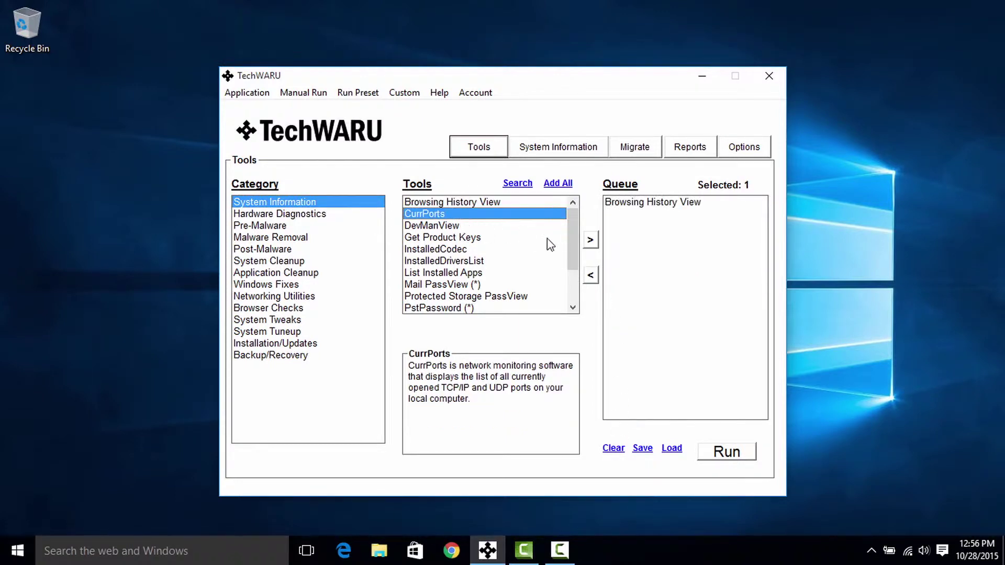
left_click(591, 241)
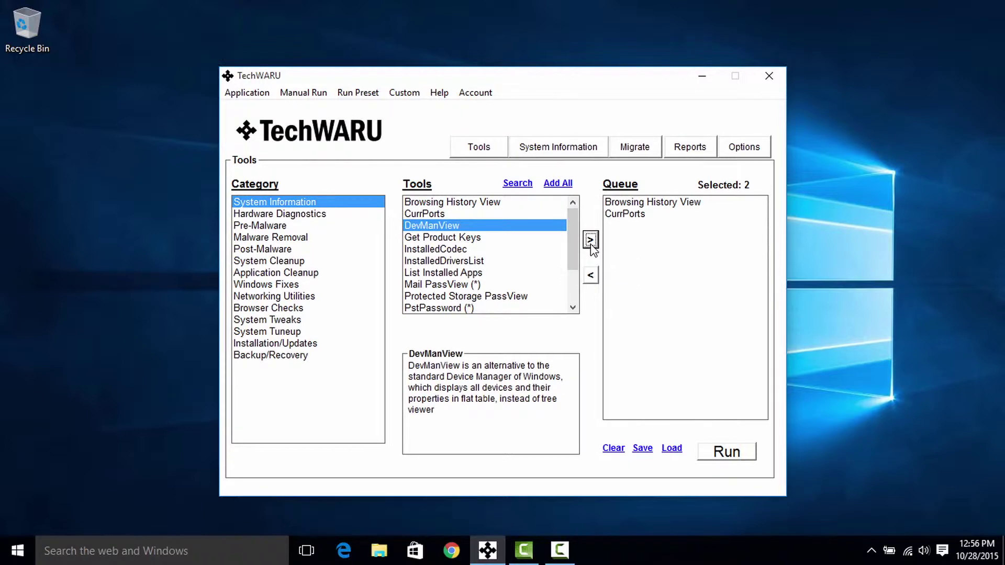
Remove CurrPorts and Browsing History View from the queue.
left_click(642, 215)
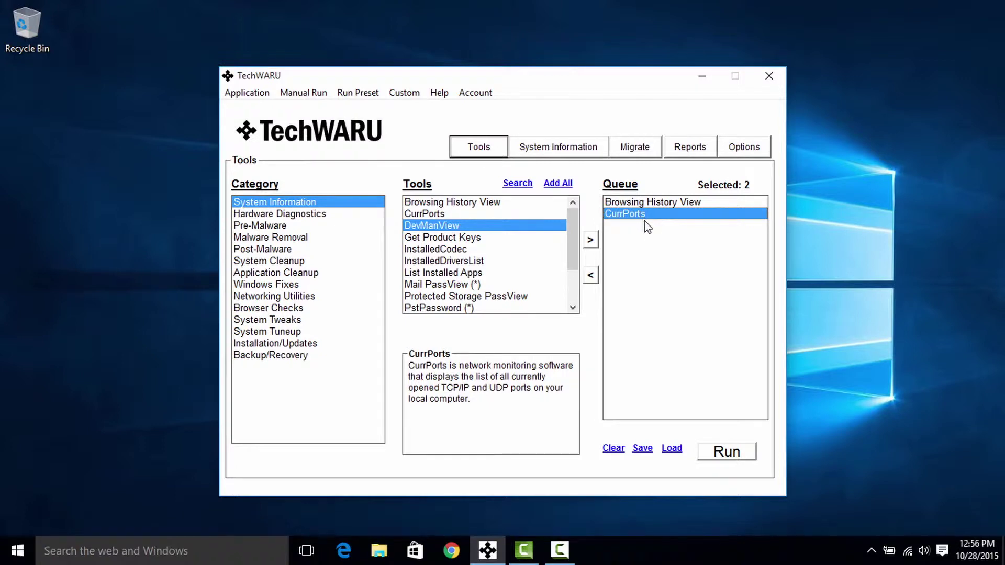
left_click(597, 279)
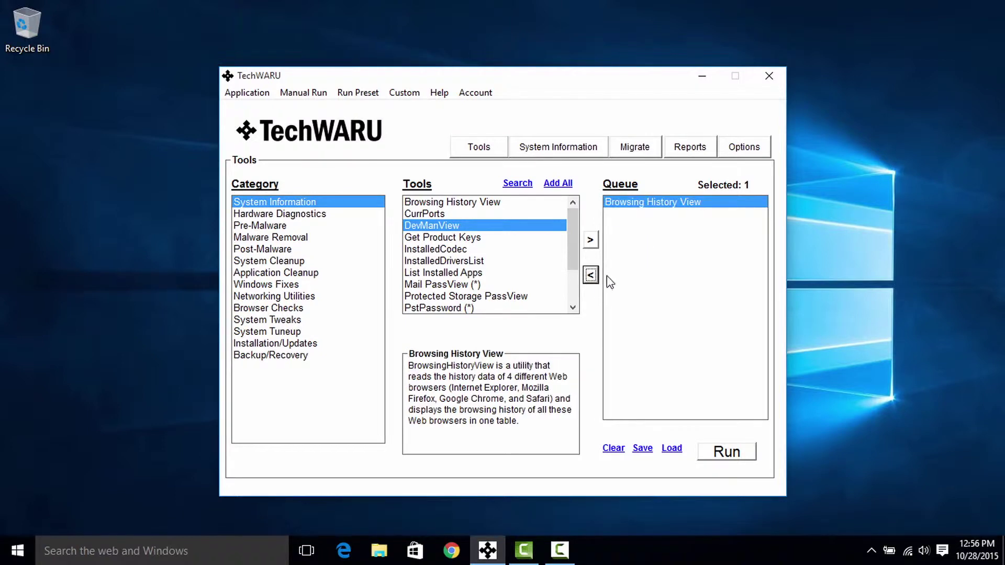
double_click(669, 210)
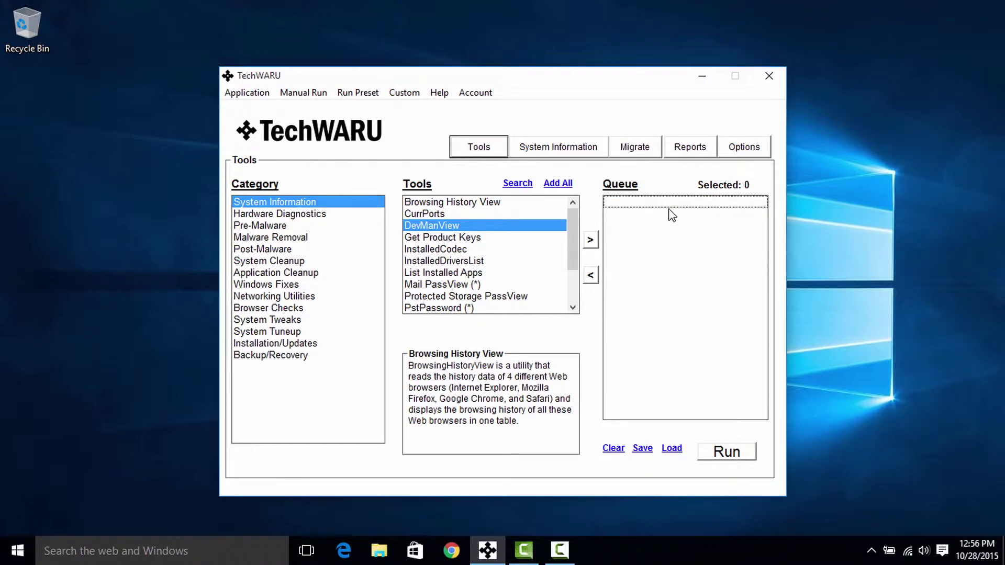
Queue Browsing History View, DevManView and Get Product Keys from the System Information category.
double_click(483, 203)
double_click(467, 226)
double_click(468, 238)
Queue Battery Info View, BlueScreenView and DiskSmartView from the Hardware Diagnostics category.
left_click(280, 214)
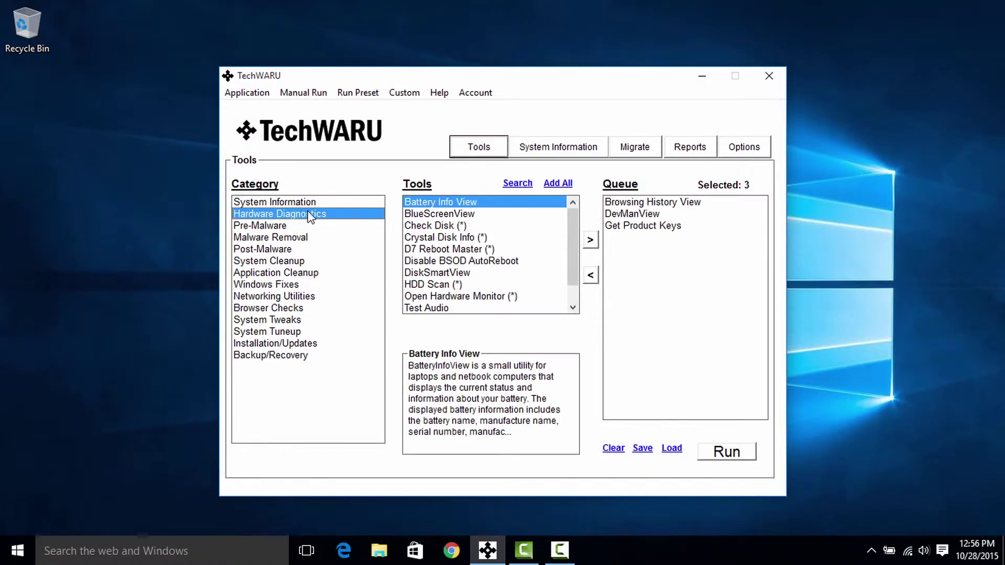
double_click(440, 201)
double_click(439, 213)
double_click(440, 273)
Queue ERUNT Backup Registry and Kill Explorer.exe from the Pre-Malware category.
left_click(271, 225)
double_click(490, 237)
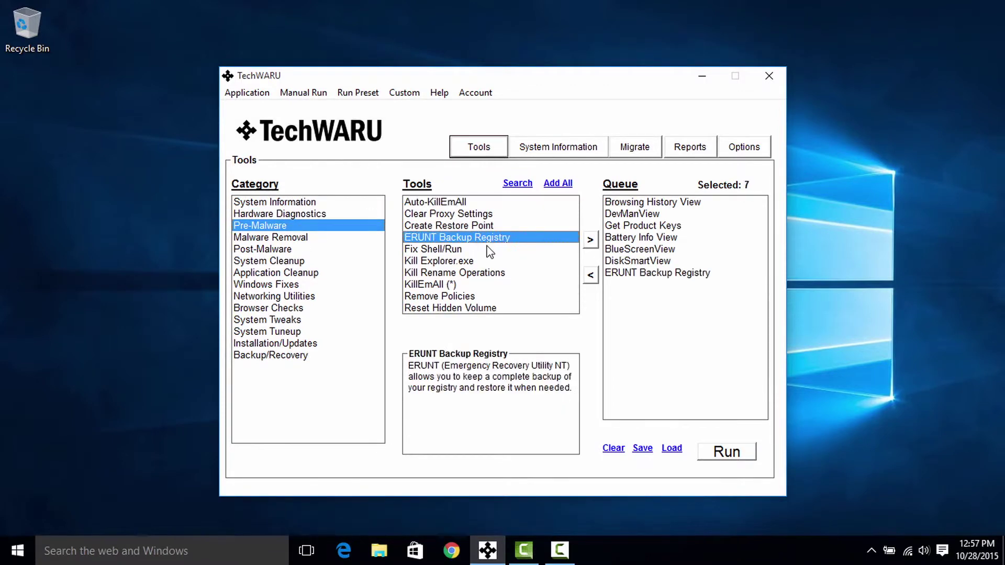
double_click(485, 261)
Queue Registry Investigator from the Malware Removal category and Restart Explorer.exe from Post-Malware.
left_click(301, 238)
left_click_drag(572, 230, 571, 276)
double_click(448, 284)
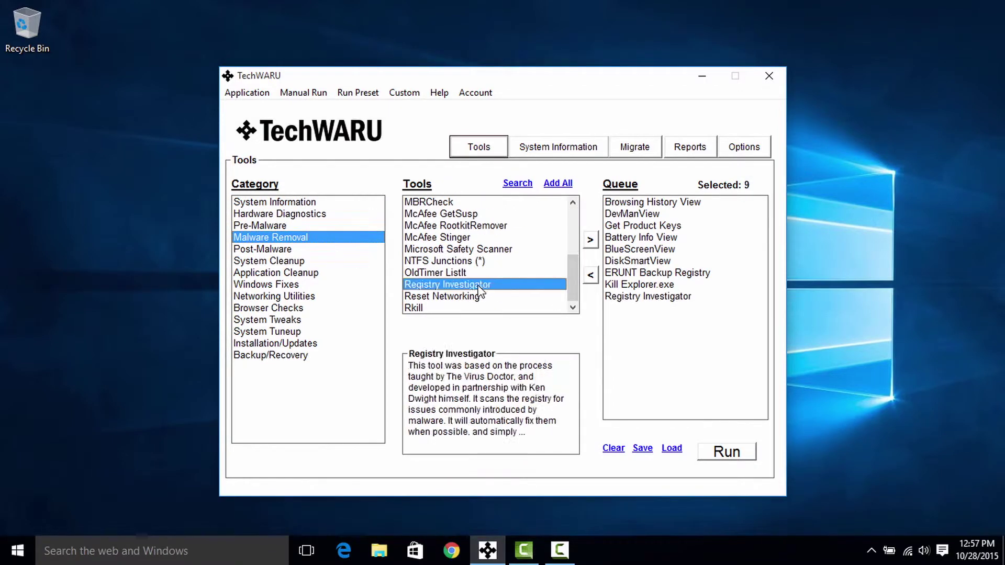
left_click(262, 248)
double_click(445, 226)
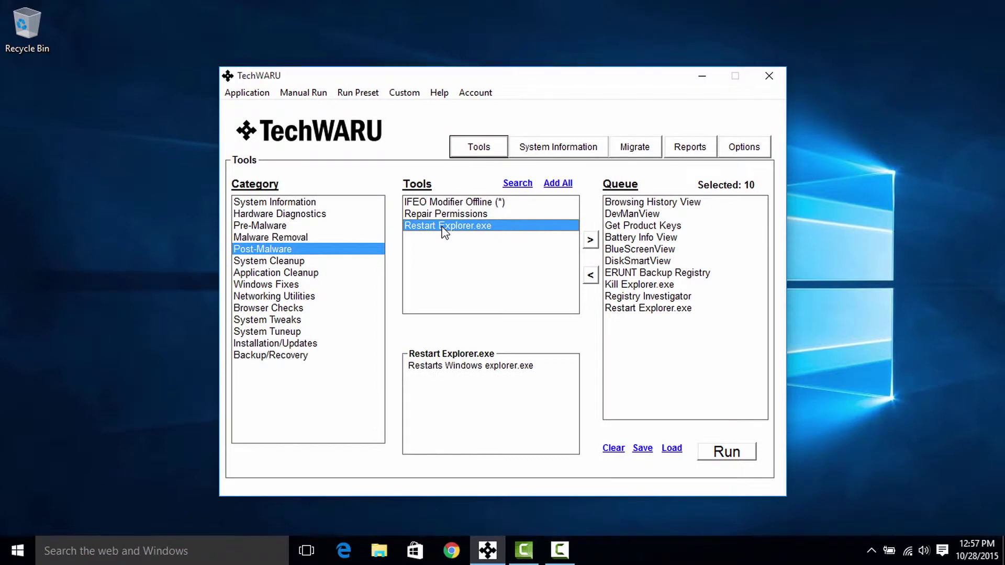
Search the tools for "ninite", add Ninite Pro/One to the queue, and close the search window.
left_click(518, 184)
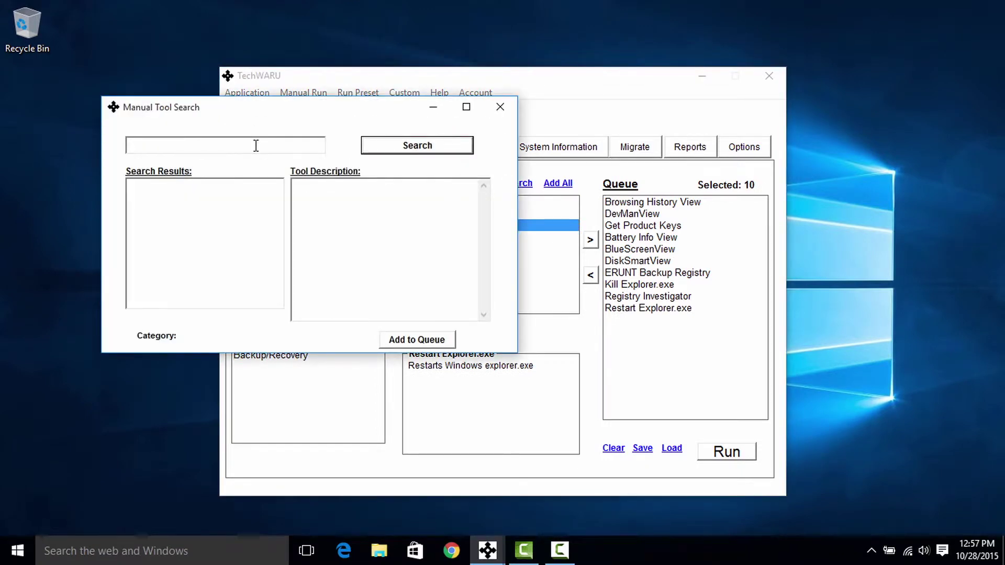
type("ninite")
key("Return")
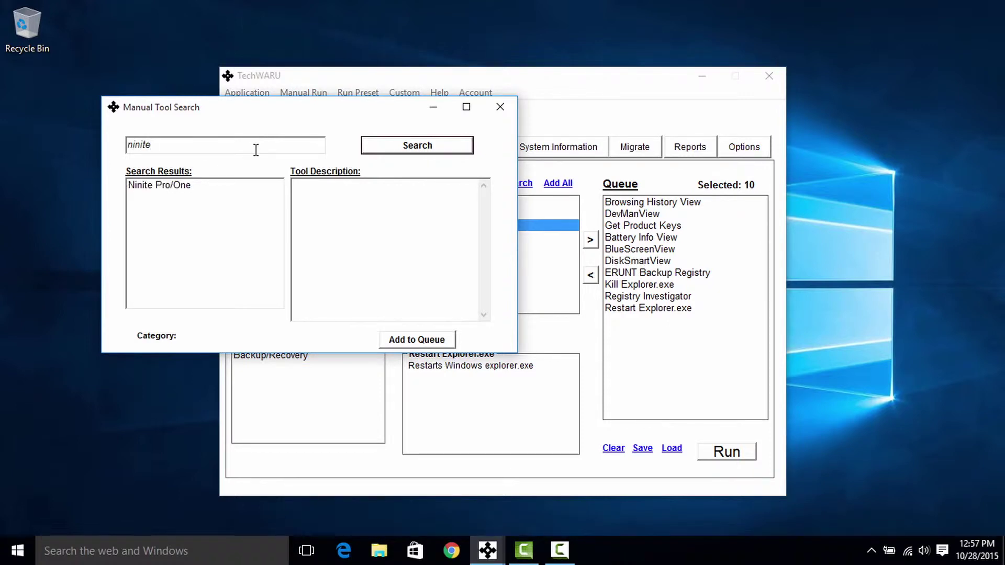
left_click(226, 192)
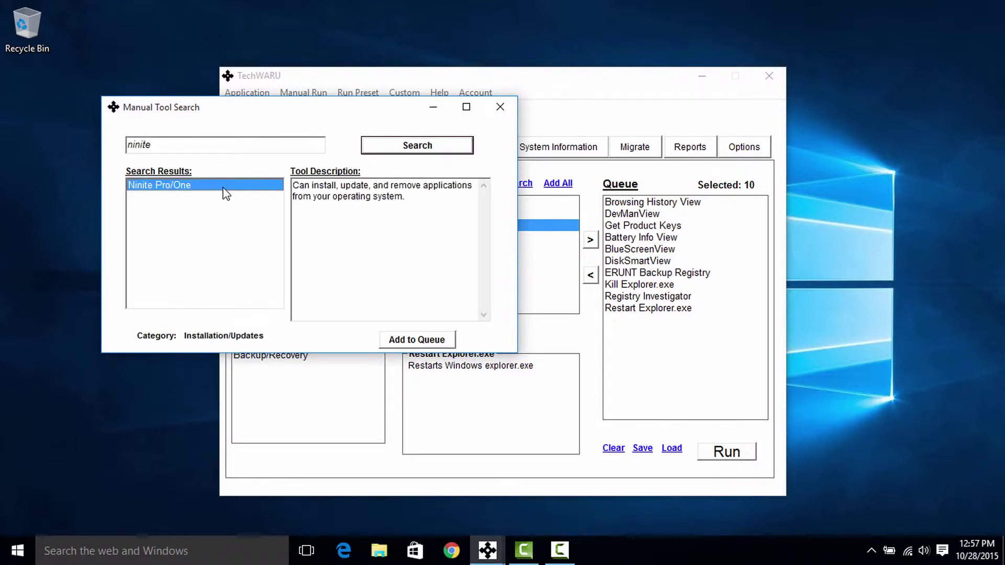
double_click(226, 191)
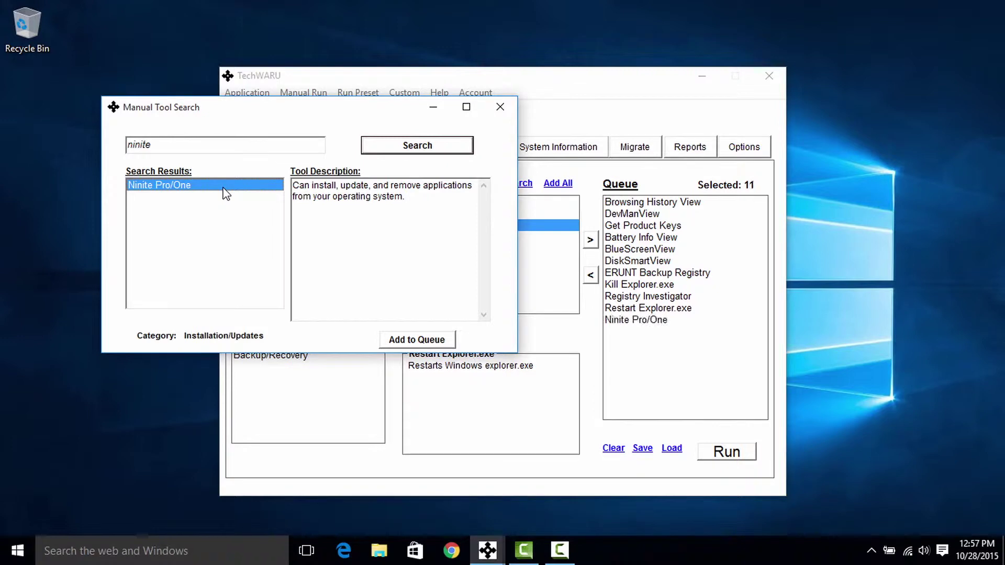
left_click(500, 108)
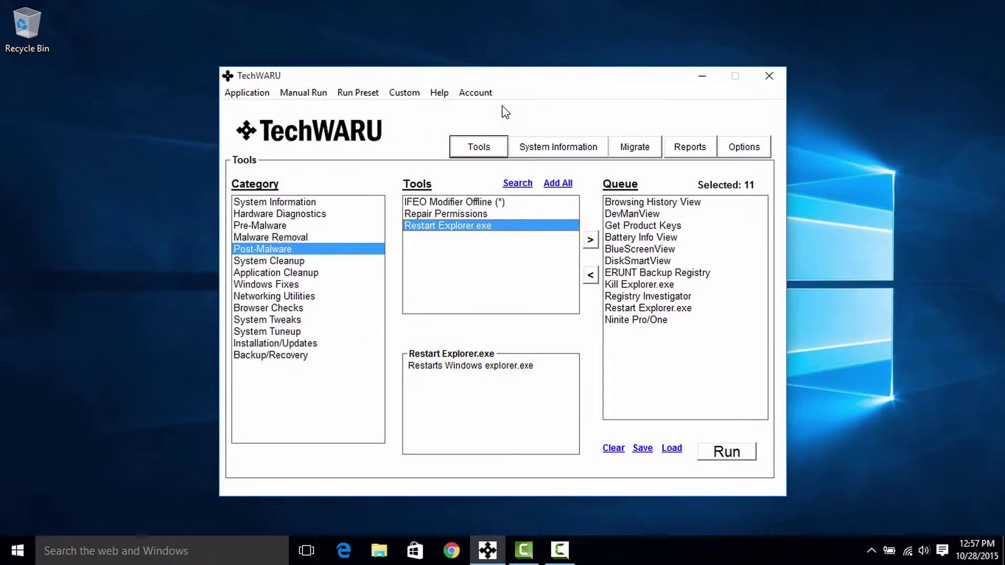
Move Kill Explorer.exe to the first place in the queue.
left_click(664, 288)
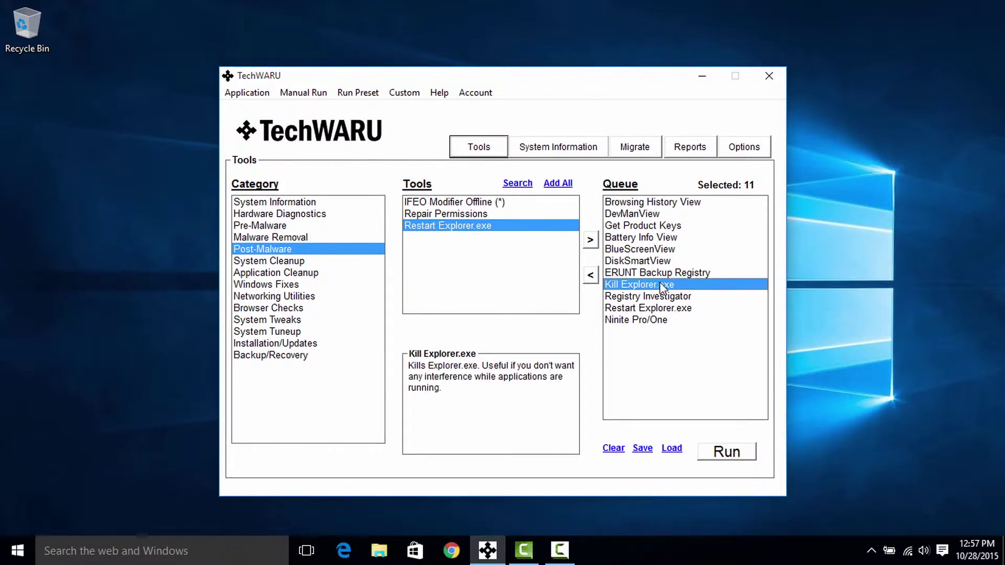
left_click_drag(659, 281, 655, 197)
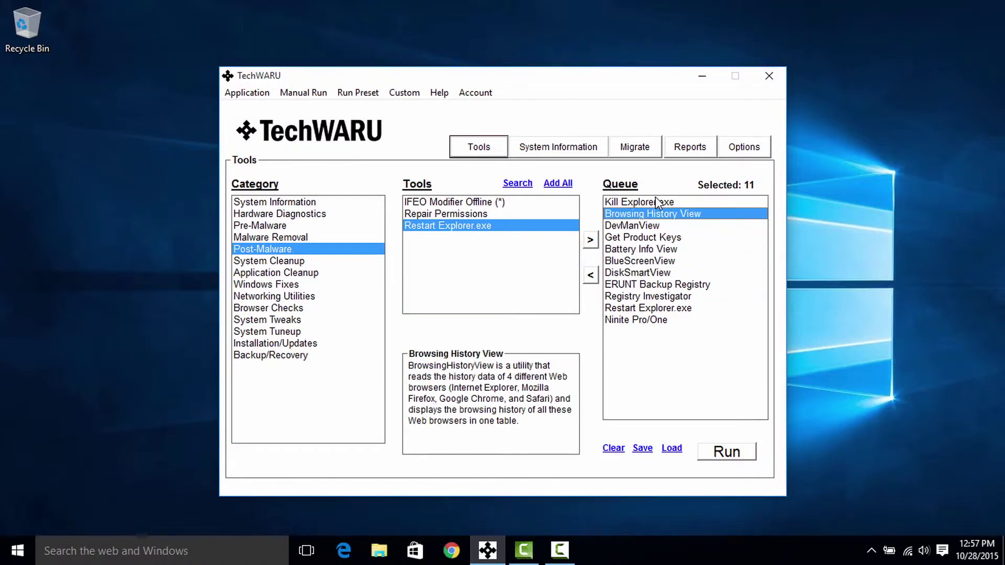
Save the queue as a new preset named "Live Demo" and make it the default.
left_click(643, 449)
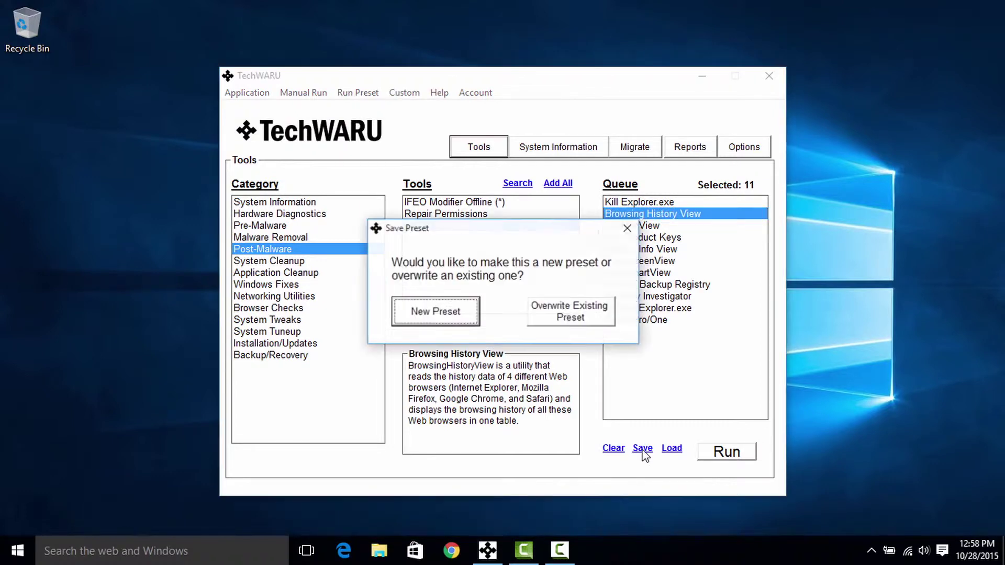
left_click(427, 310)
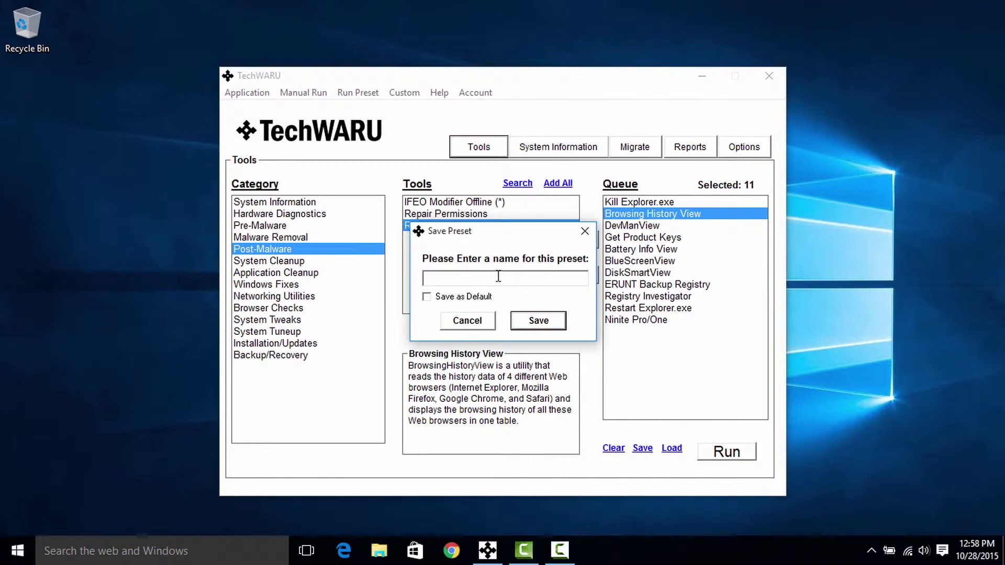
type("Live Demo")
left_click(460, 296)
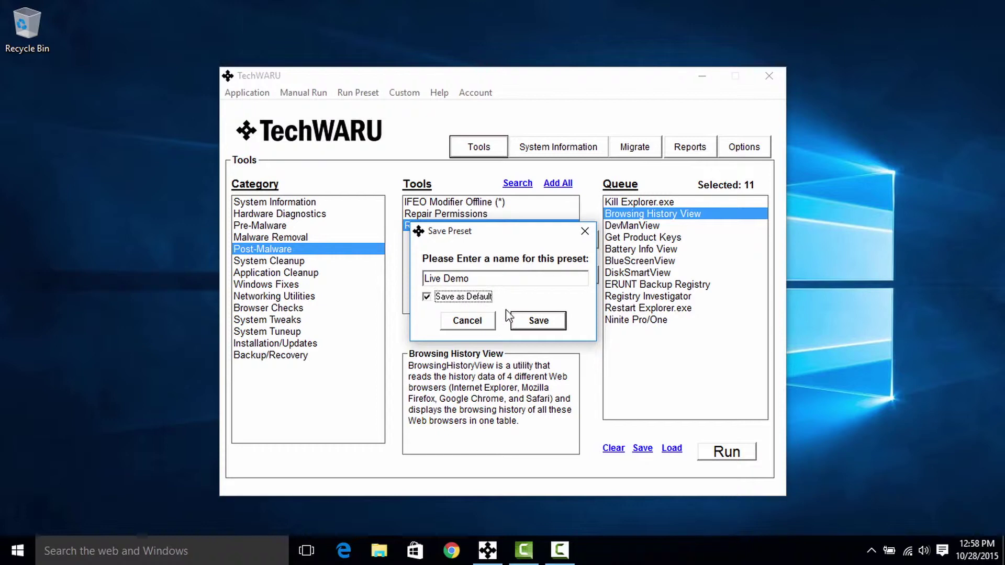
left_click(533, 321)
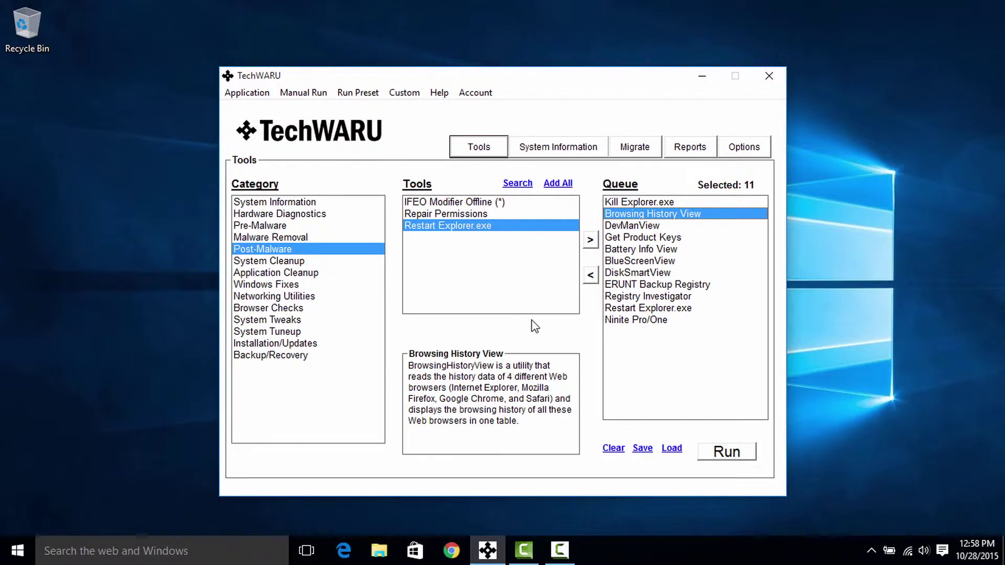
Load the Live Demo preset into an emptied queue and run the queued tools.
left_click(613, 449)
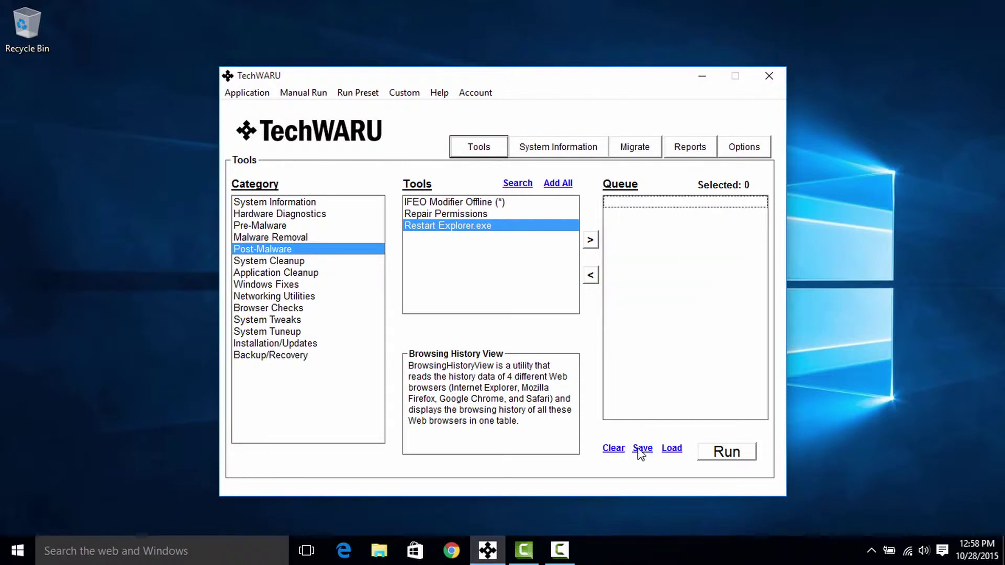
left_click(673, 449)
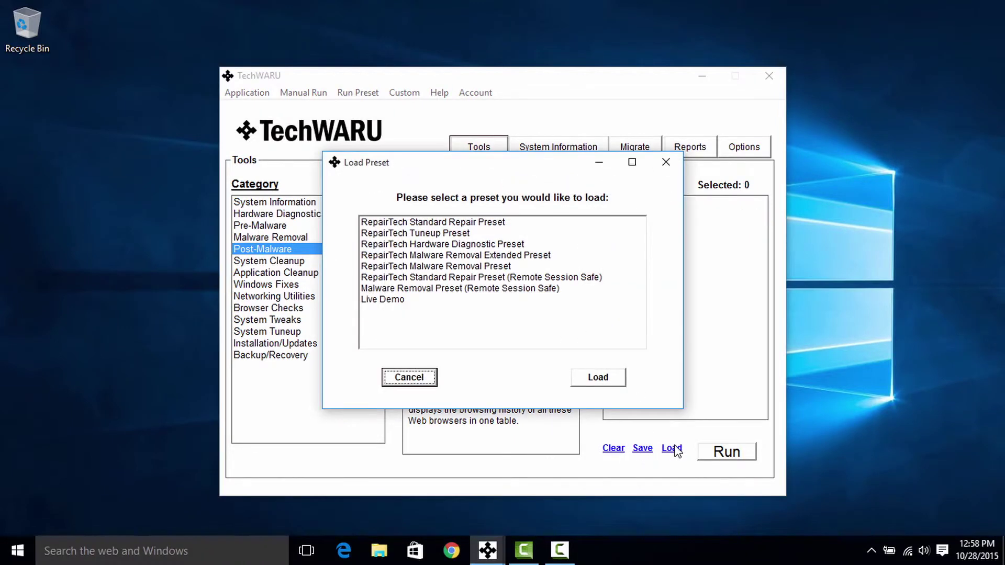
left_click(409, 302)
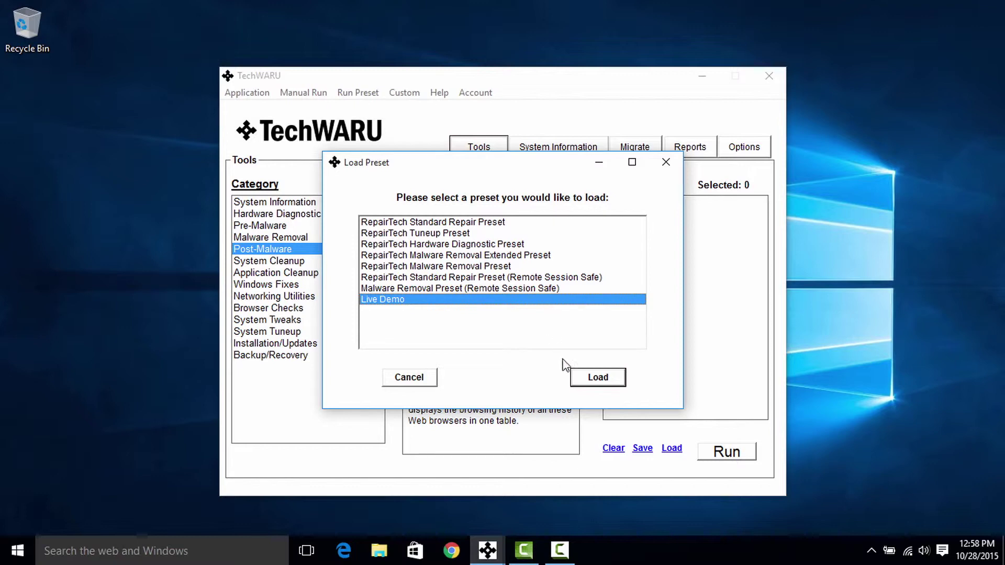
left_click(592, 378)
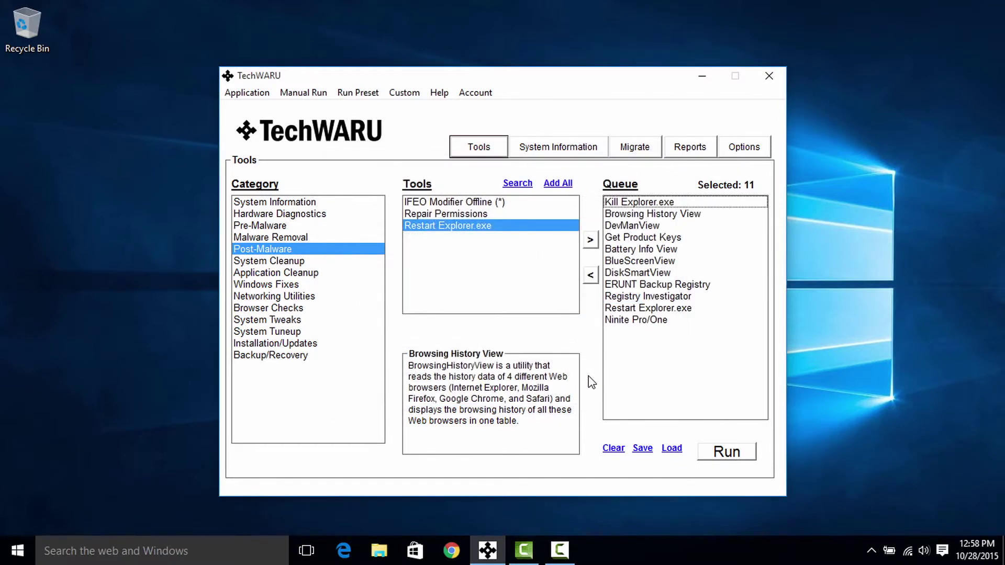
left_click(752, 455)
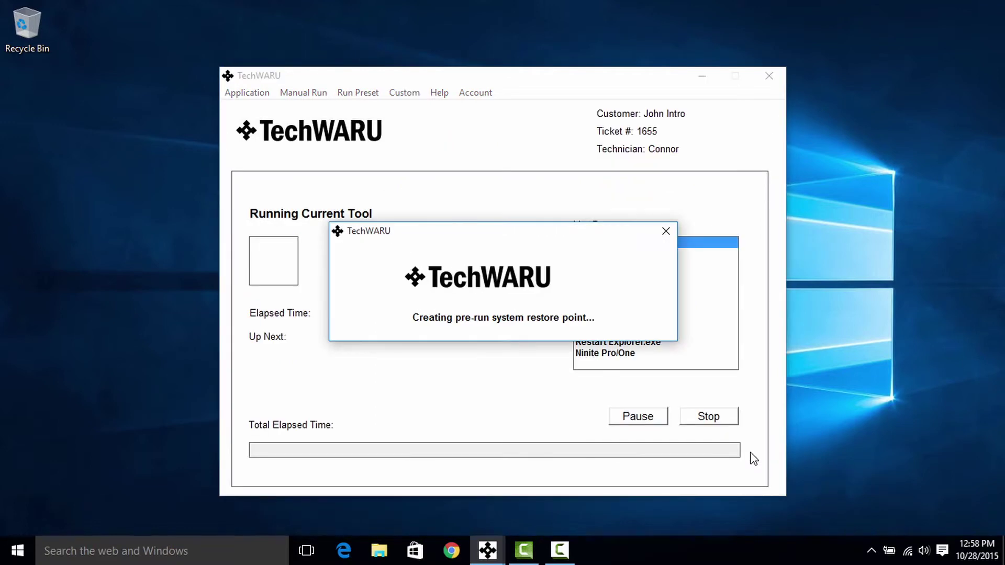